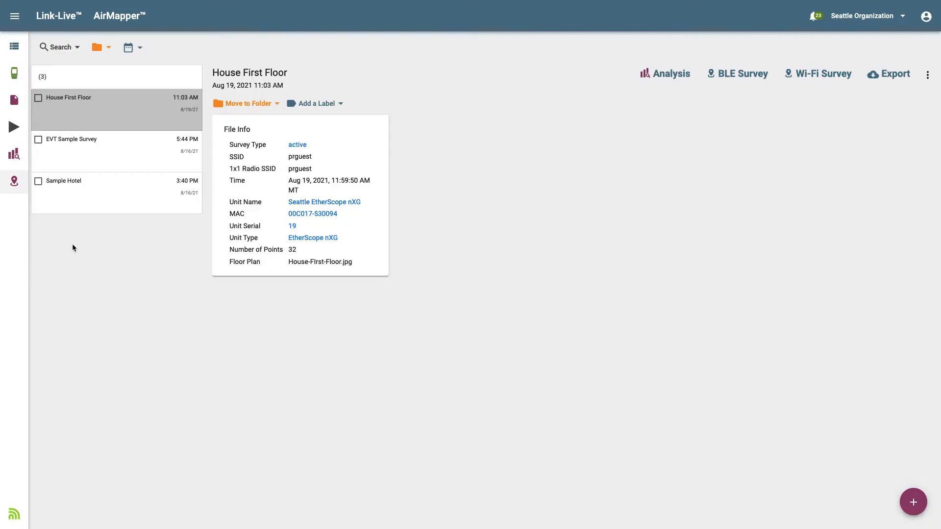
# Step: Open the BLE survey heatmap for EVT Sample Survey and keep RSSI as the displayed option
pyautogui.click(92, 156)
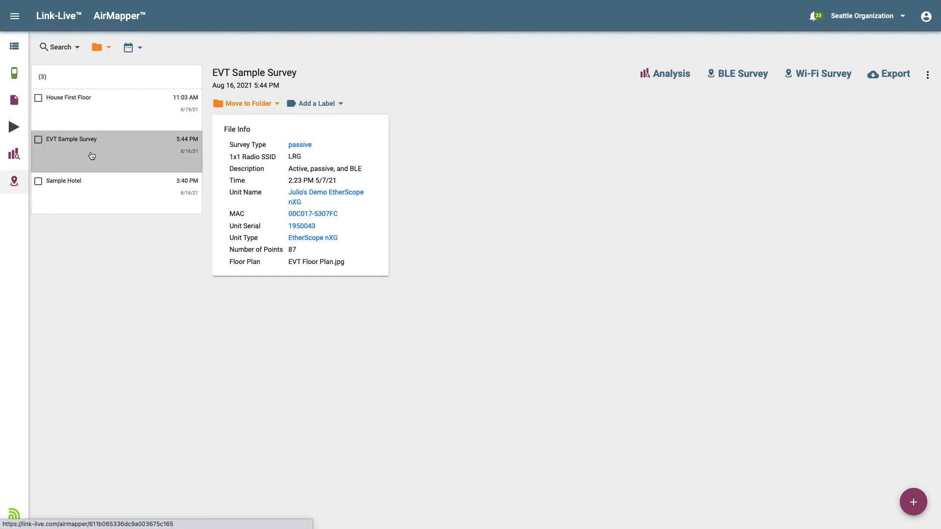
pyautogui.click(740, 78)
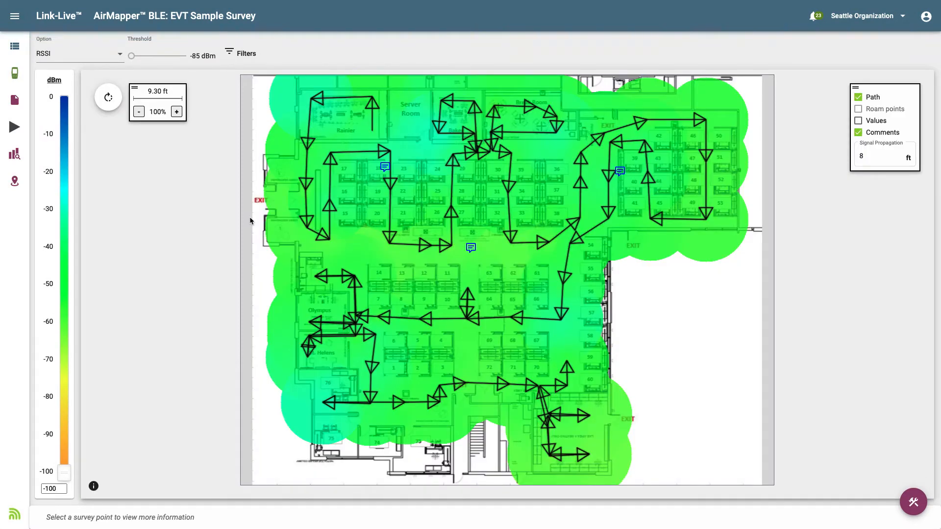
pyautogui.click(121, 59)
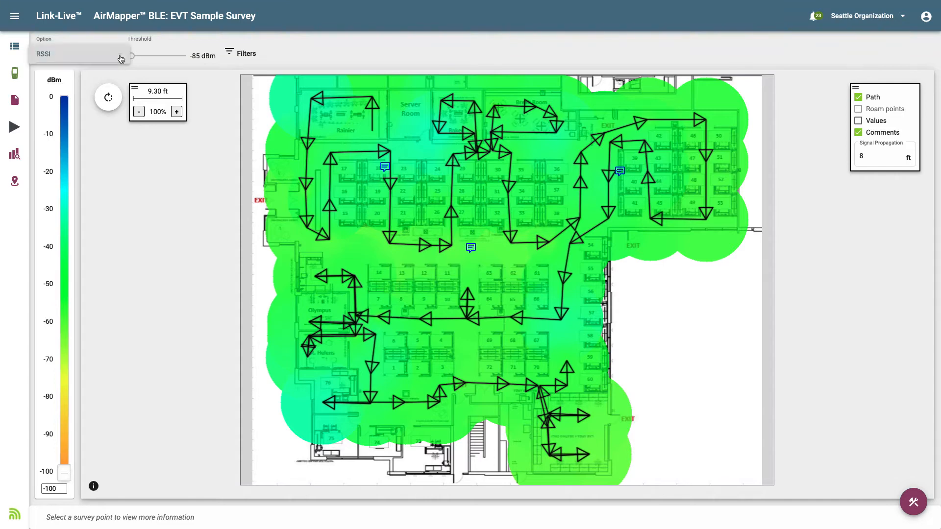
pyautogui.click(101, 60)
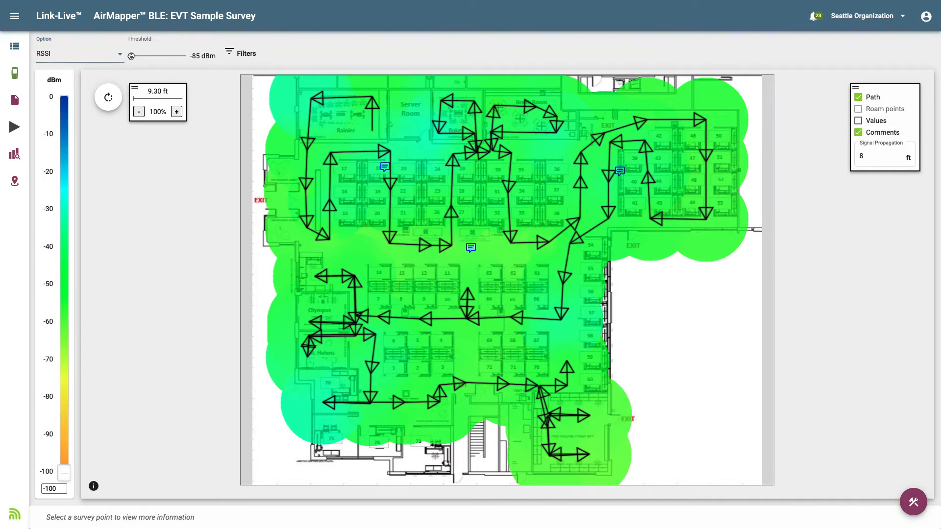
# Step: Set the RSSI threshold to -59 dBm and try a lower color-scale limit of -40 dBm
pyautogui.moveTo(132, 56); pyautogui.dragTo(158, 55)
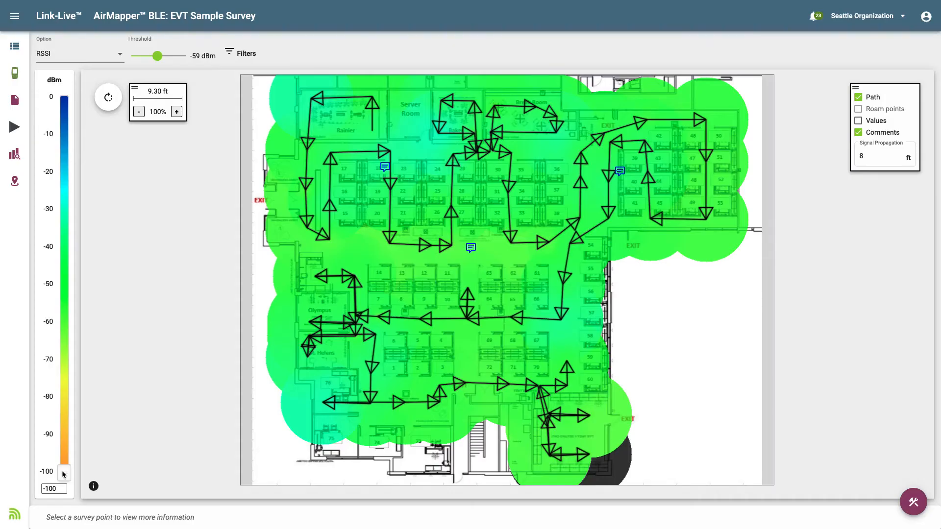
pyautogui.moveTo(64, 473); pyautogui.dragTo(68, 322)
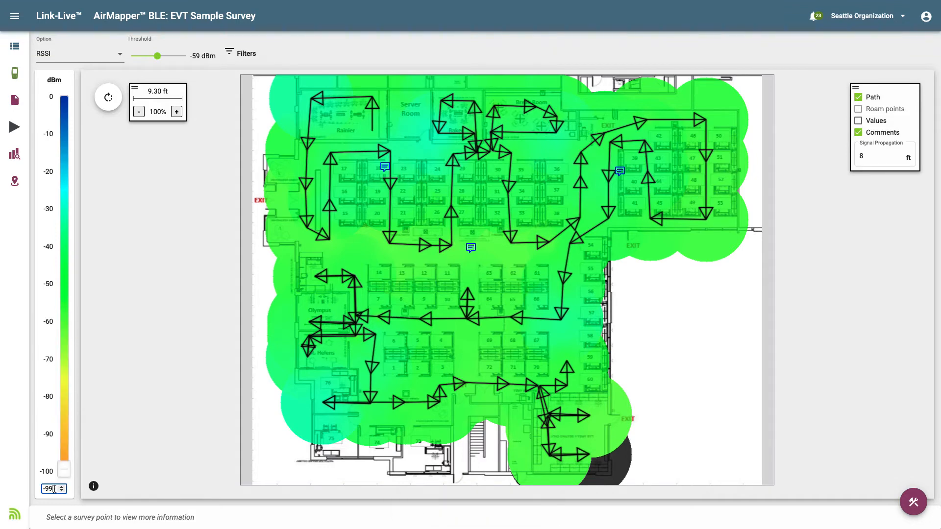
pyautogui.moveTo(54, 488); pyautogui.dragTo(45, 489)
pyautogui.write('-40')
# Step: Restrict the Company Name filter to Apple, Inc. only
pyautogui.click(231, 54)
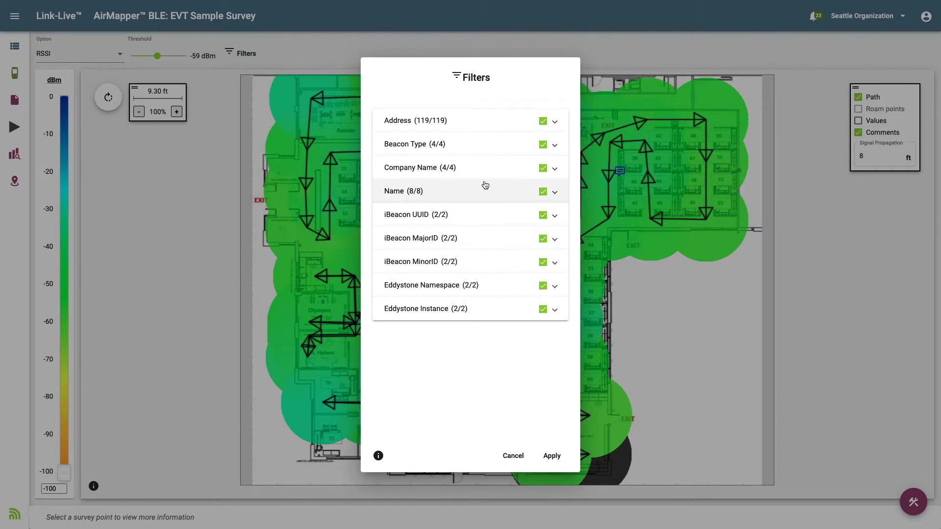
pyautogui.click(555, 169)
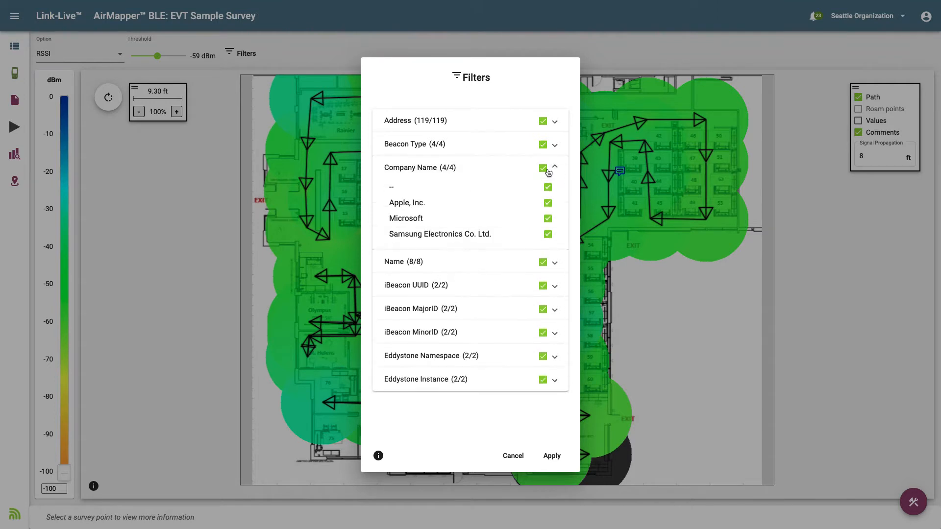
pyautogui.click(543, 168)
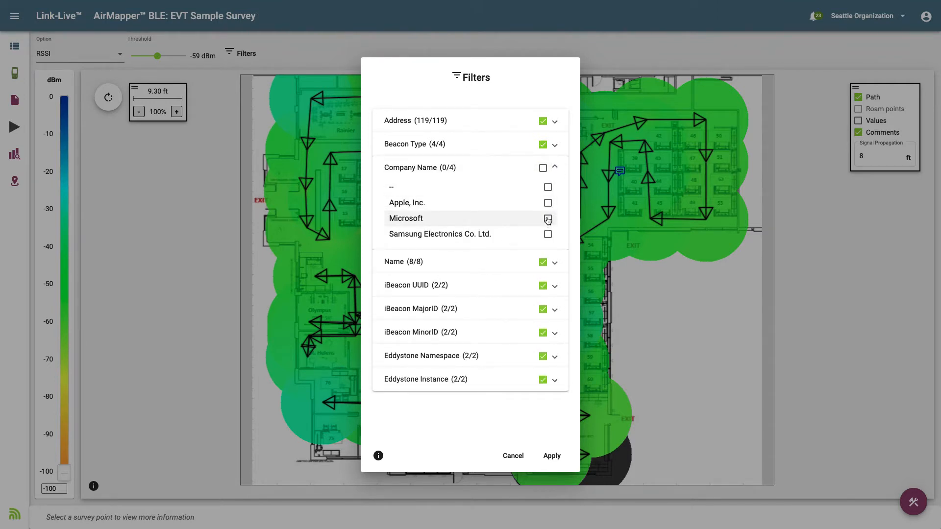
pyautogui.click(547, 205)
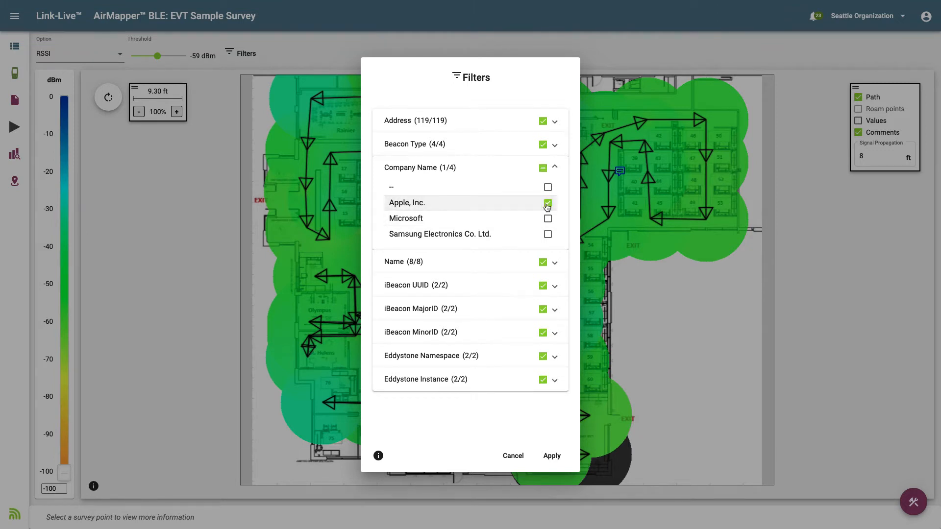
pyautogui.click(555, 168)
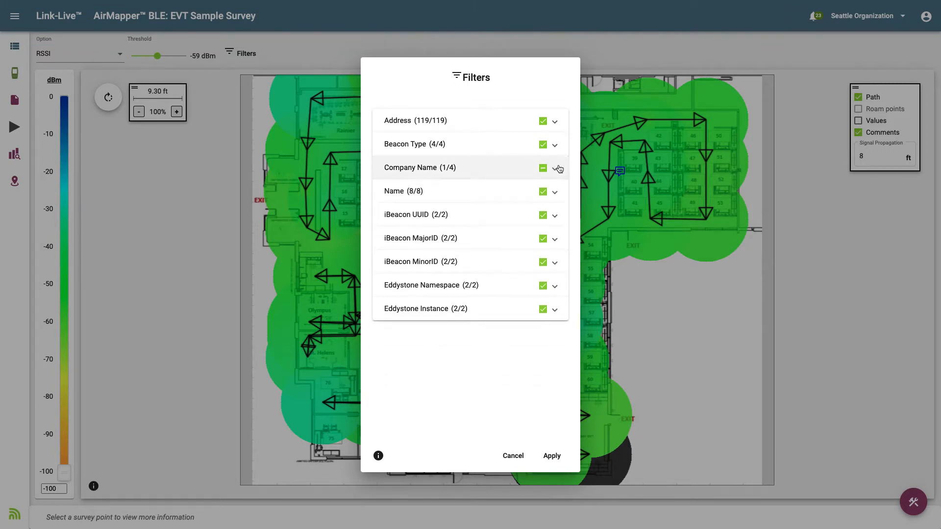
# Step: Restrict the Name filter to EVT-1 only and apply the filters to the heatmap
pyautogui.click(559, 193)
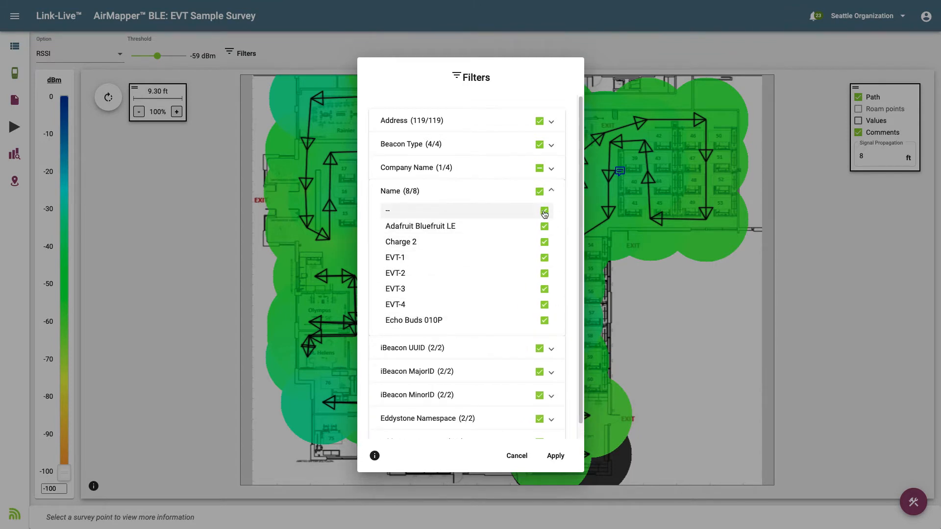
pyautogui.click(539, 191)
pyautogui.click(544, 258)
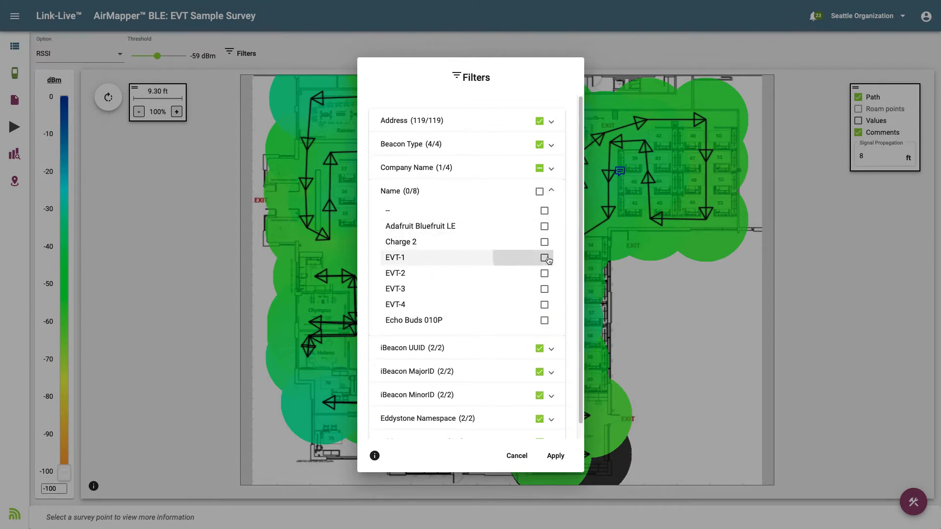
pyautogui.click(556, 456)
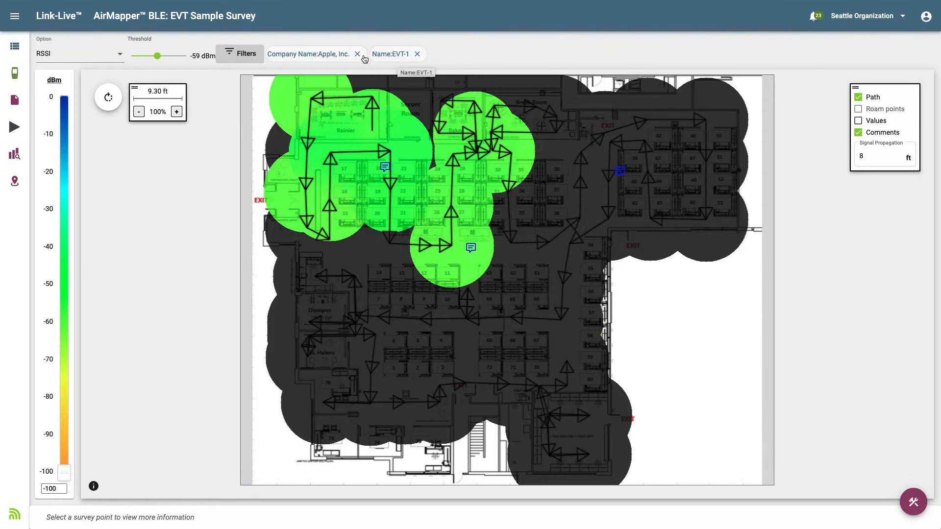
# Step: Remove the Apple, Inc. company filter and the EVT-1 name filter from the heatmap
pyautogui.click(357, 54)
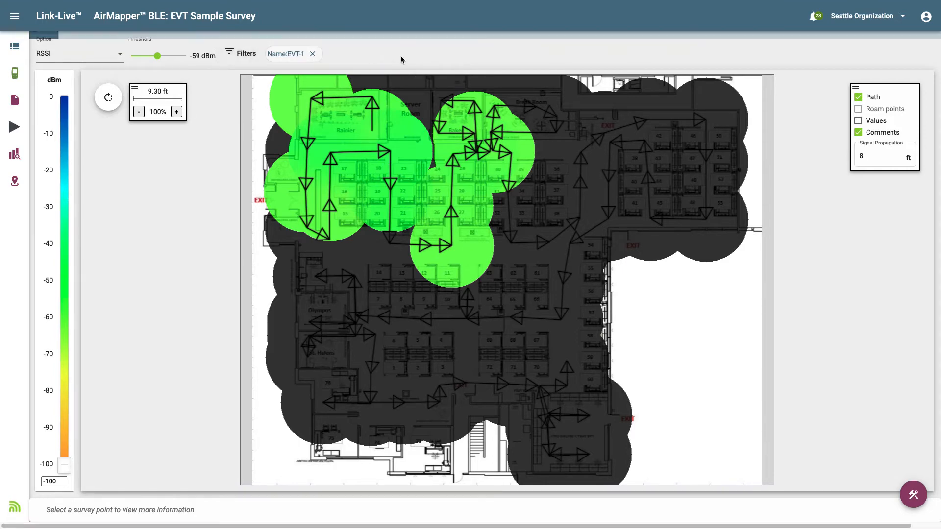
pyautogui.click(312, 54)
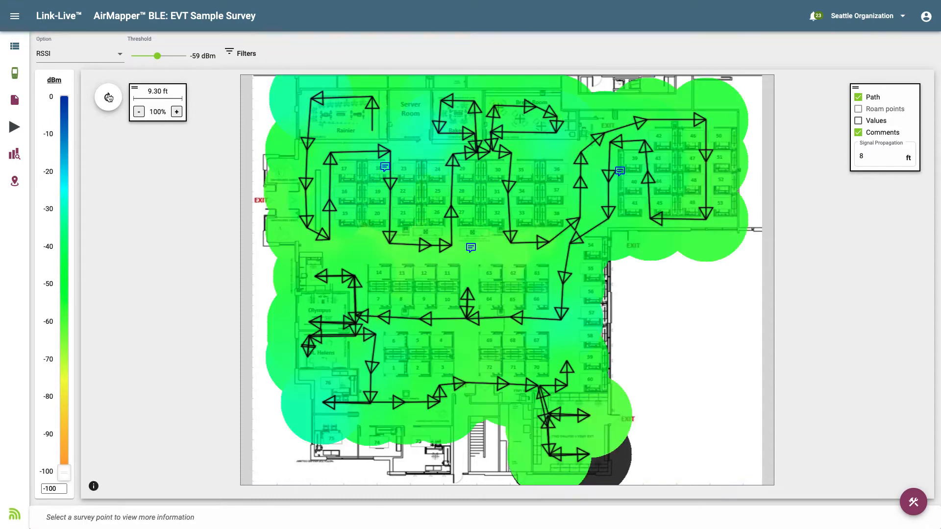
# Step: Rotate the floor plan through a full turn back to its original orientation
pyautogui.click(109, 98)
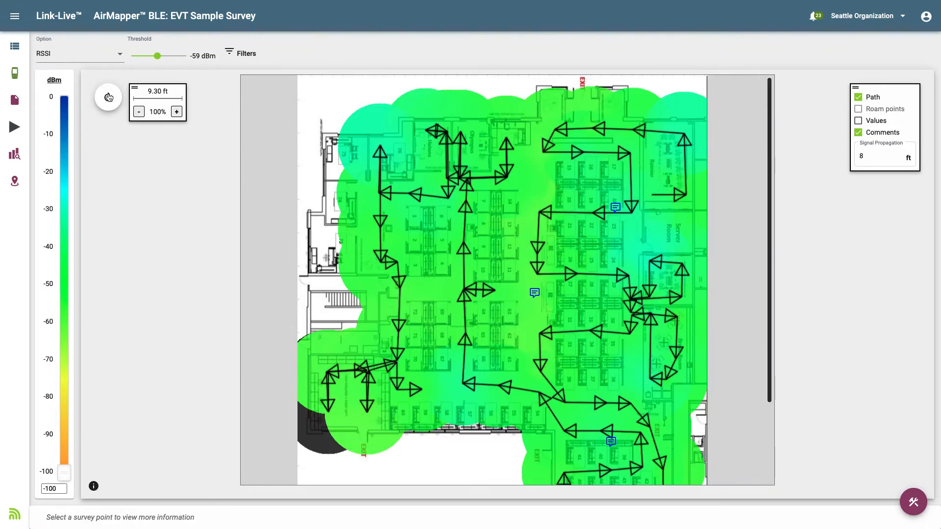
pyautogui.click(108, 98)
pyautogui.click(109, 98)
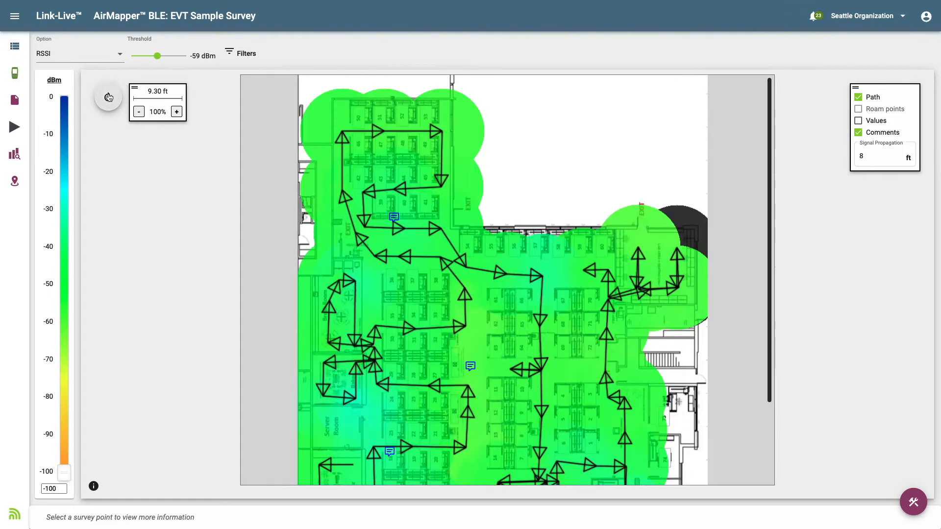
pyautogui.click(108, 98)
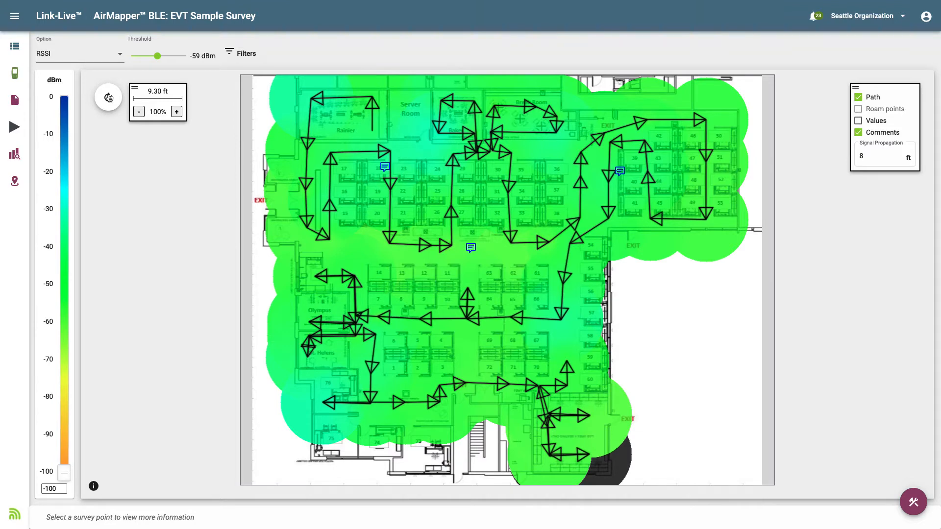
# Step: Zoom the floor plan to 175%, restore it to 100%, and move the floating zoom box lower beside the plan
pyautogui.click(176, 113)
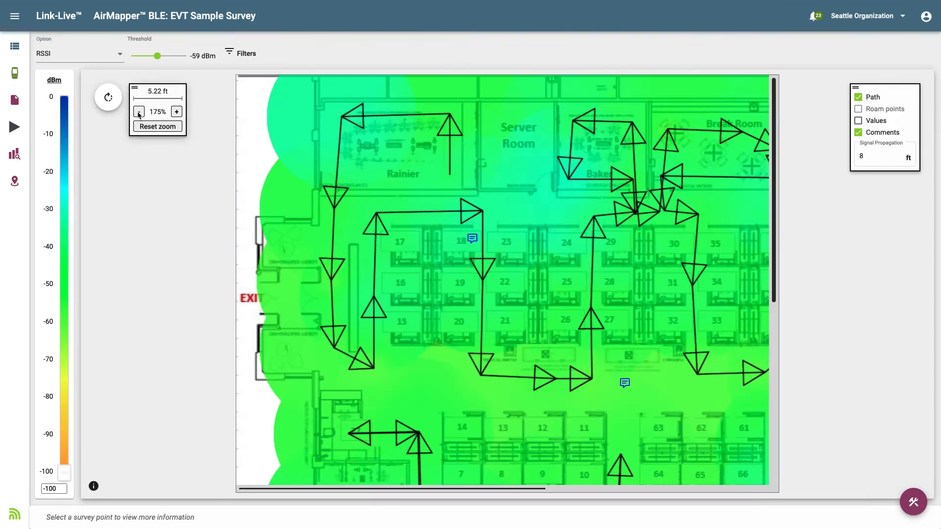
pyautogui.click(139, 113)
pyautogui.click(139, 112)
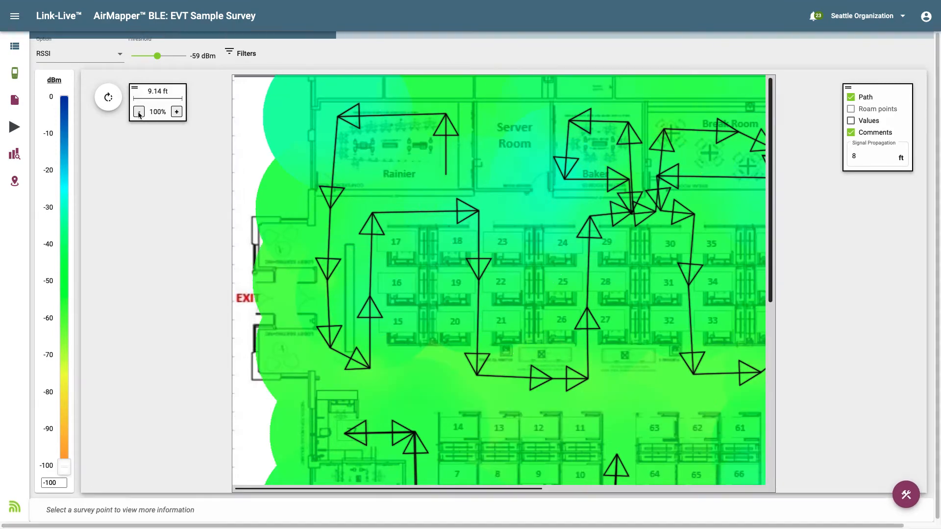
pyautogui.click(140, 112)
pyautogui.click(139, 112)
pyautogui.moveTo(135, 89); pyautogui.dragTo(157, 169)
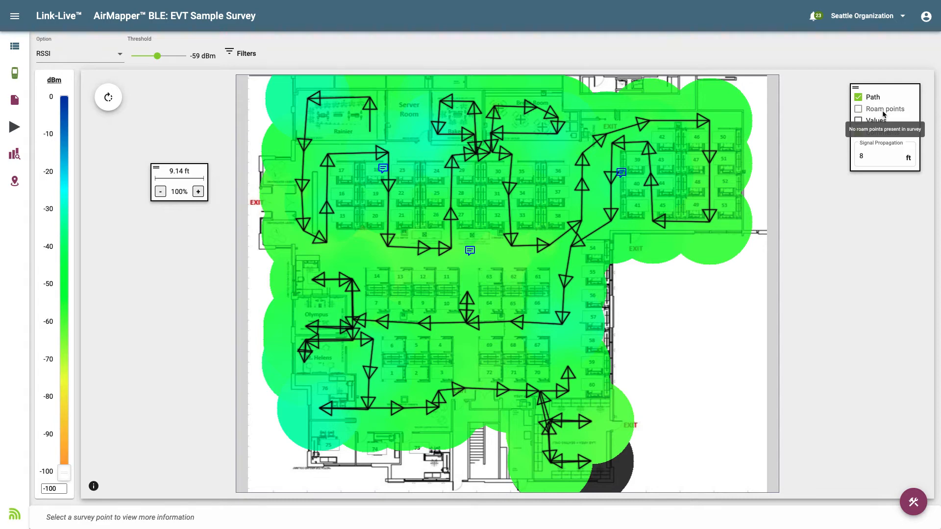
# Step: Display the signal values at the survey points and hide them again
pyautogui.click(857, 121)
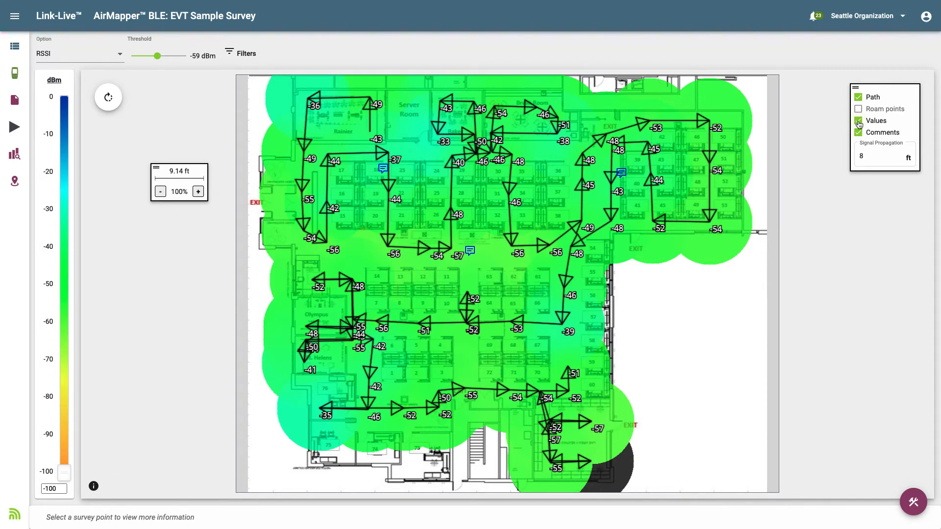
pyautogui.click(858, 123)
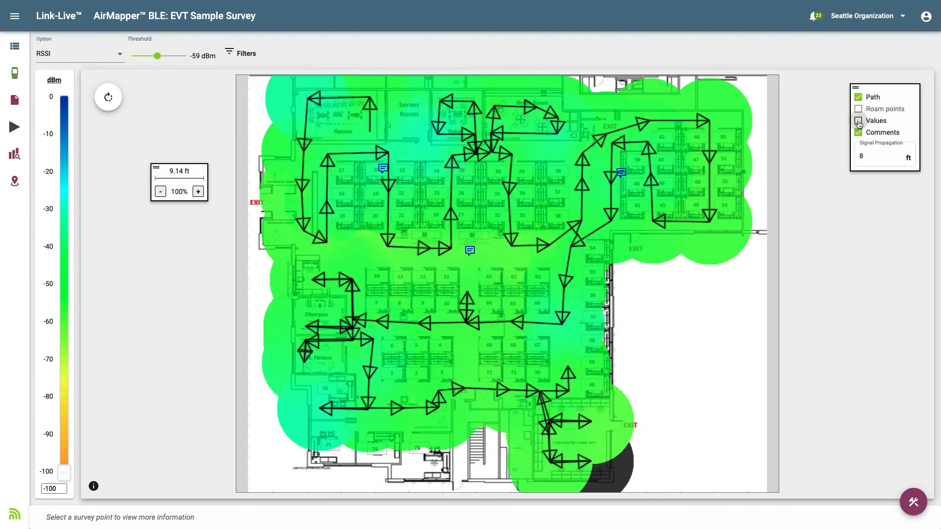
# Step: Try a signal propagation of 5 ft, and set it to 10 ft
pyautogui.doubleClick(870, 156)
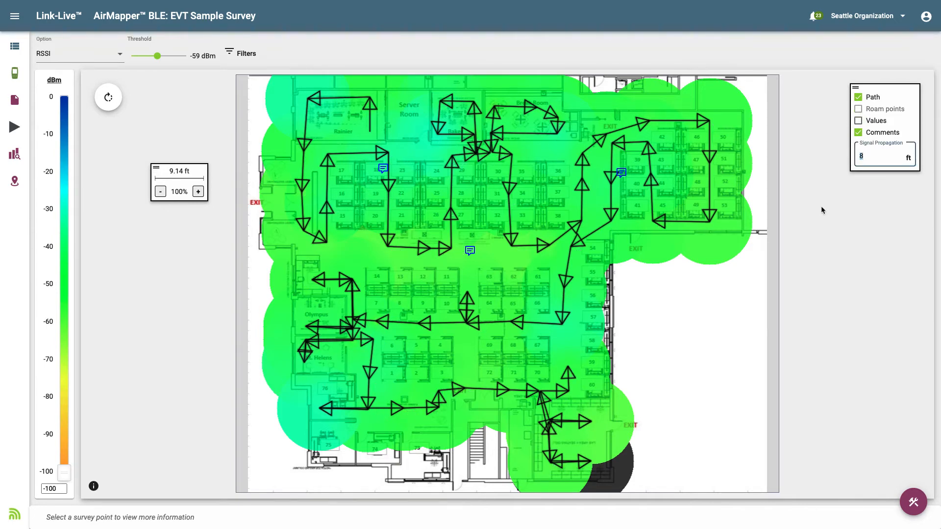
pyautogui.write('5')
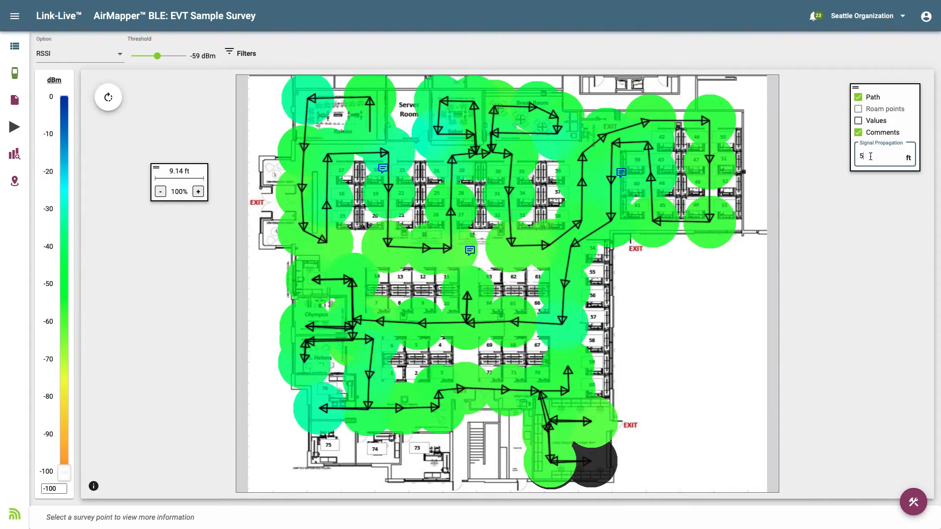
pyautogui.moveTo(870, 156); pyautogui.dragTo(855, 156)
pyautogui.write('10')
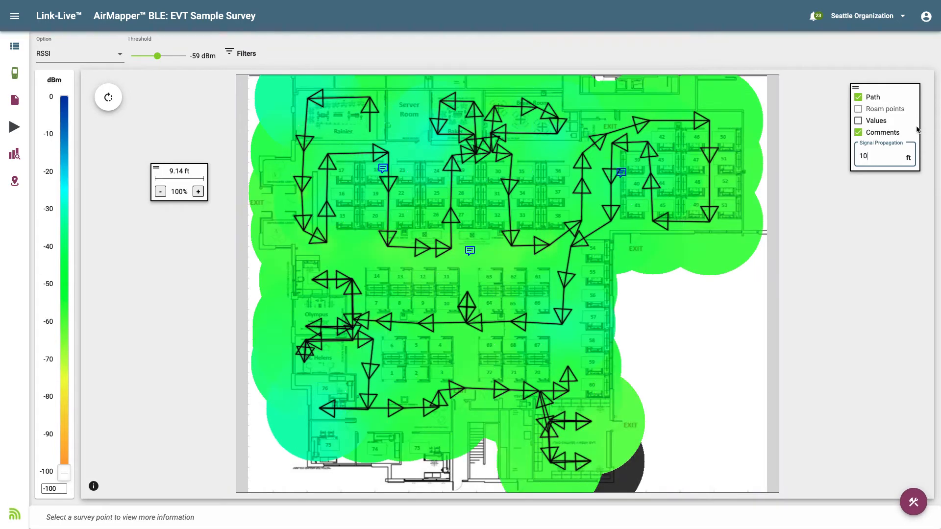
# Step: Hide the comment markers, show them again, and open the comment in the floor plan's upper-right desk area
pyautogui.click(858, 133)
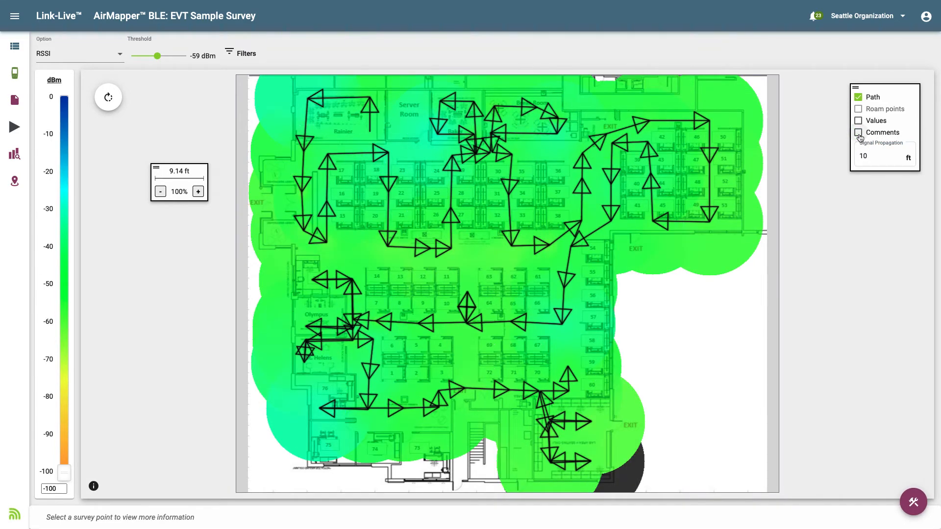
pyautogui.click(858, 133)
pyautogui.click(622, 173)
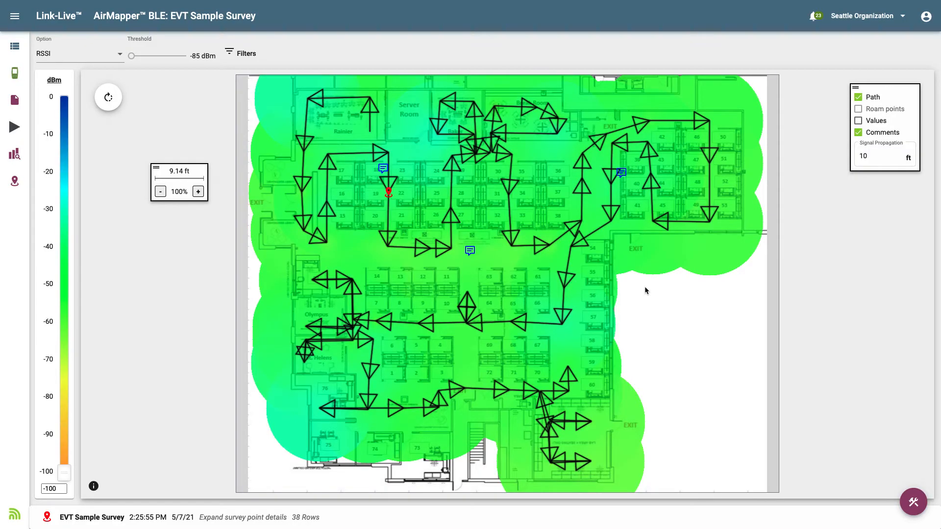
# Step: Open the details of the survey point directly below desk 20, sorting the table by RSSI and finally by Name in descending order
pyautogui.click(387, 247)
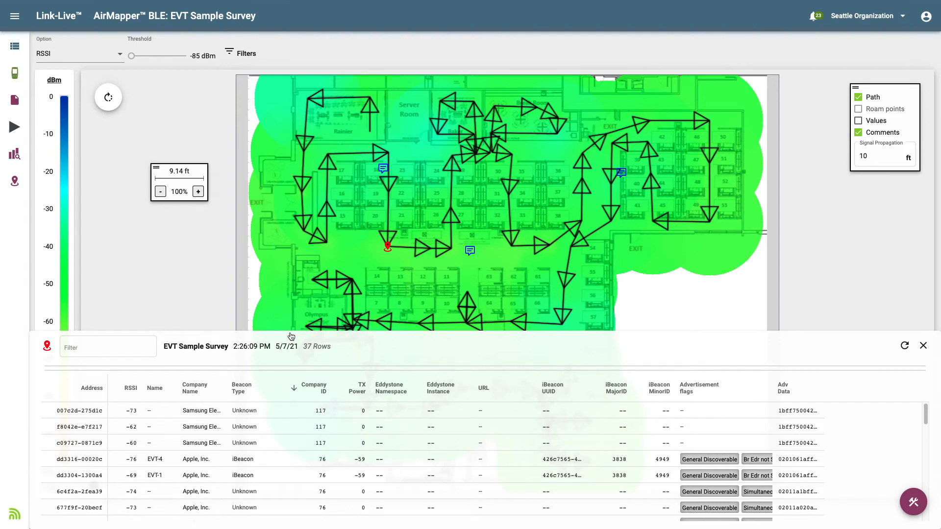
pyautogui.click(130, 392)
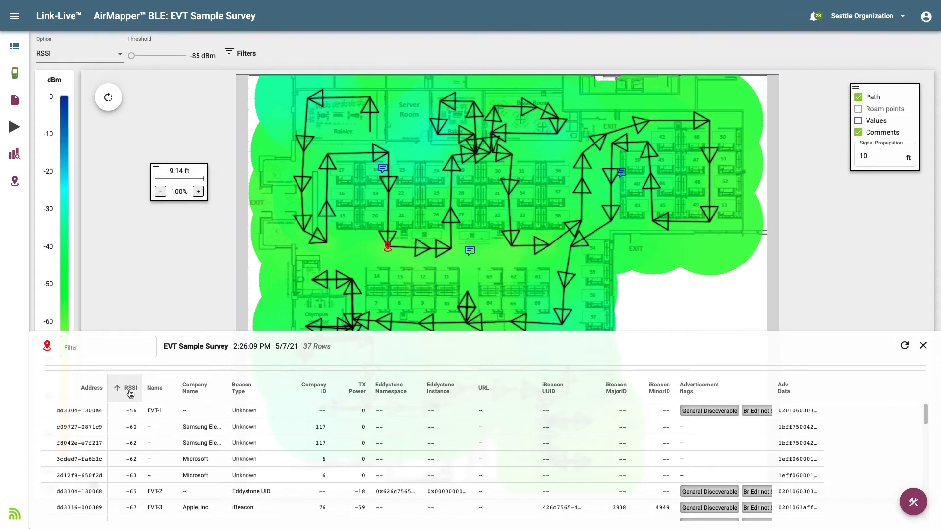
pyautogui.click(155, 389)
pyautogui.click(154, 390)
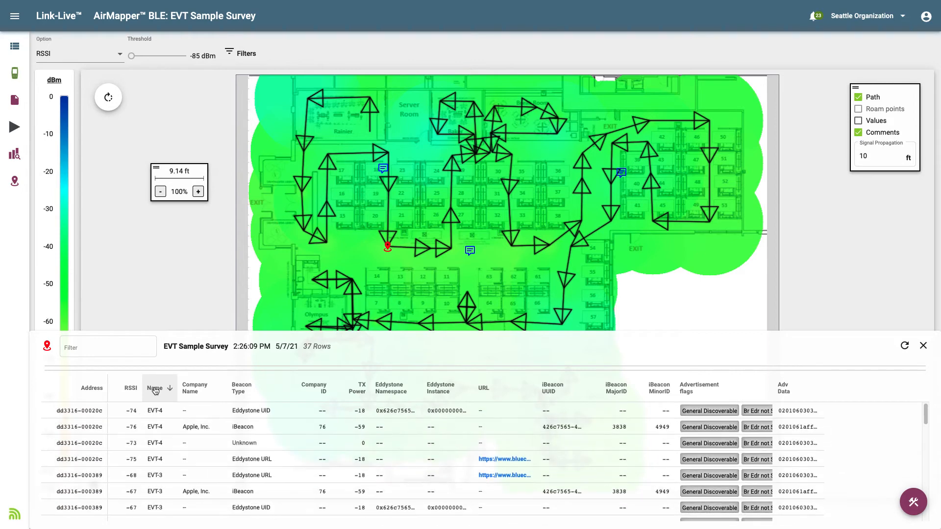
# Step: Move the Company Name column ahead of Name and filter the survey point rows by EVT
pyautogui.moveTo(189, 389); pyautogui.dragTo(155, 392)
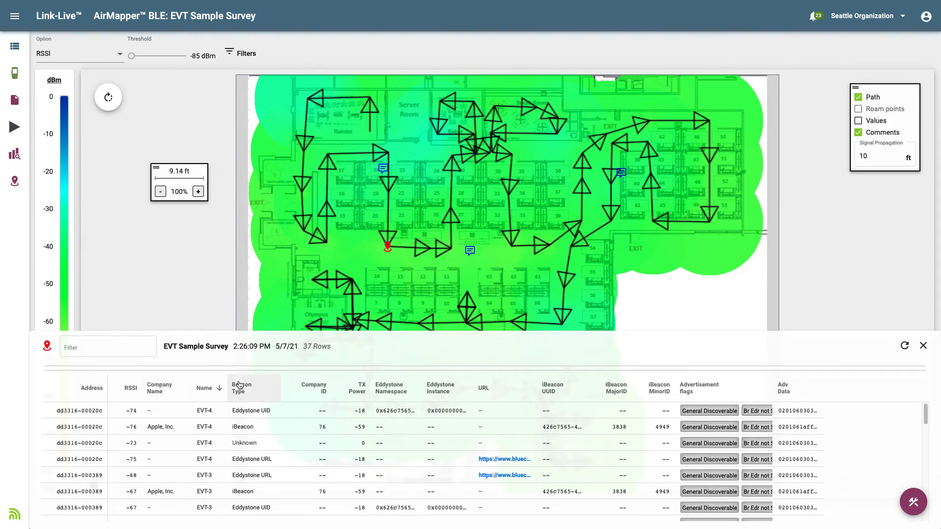
pyautogui.click(108, 346)
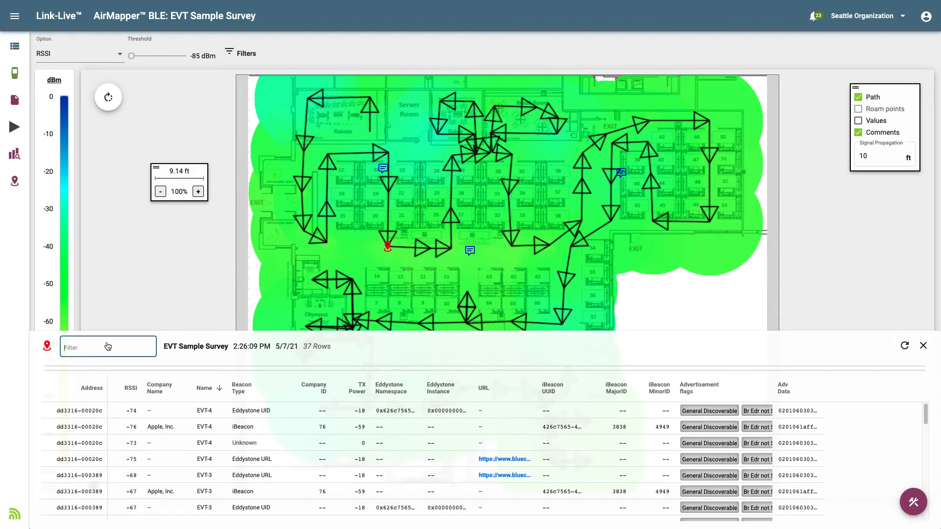
pyautogui.write('EVT')
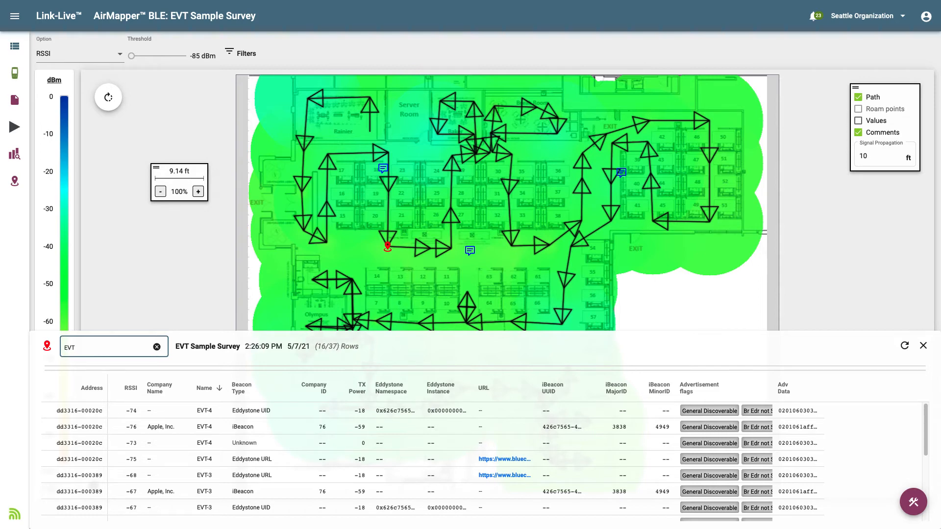
# Step: Review the survey point rows filtered by EVT, clearing the filter and collapsing the details table at the end
pyautogui.click(106, 361)
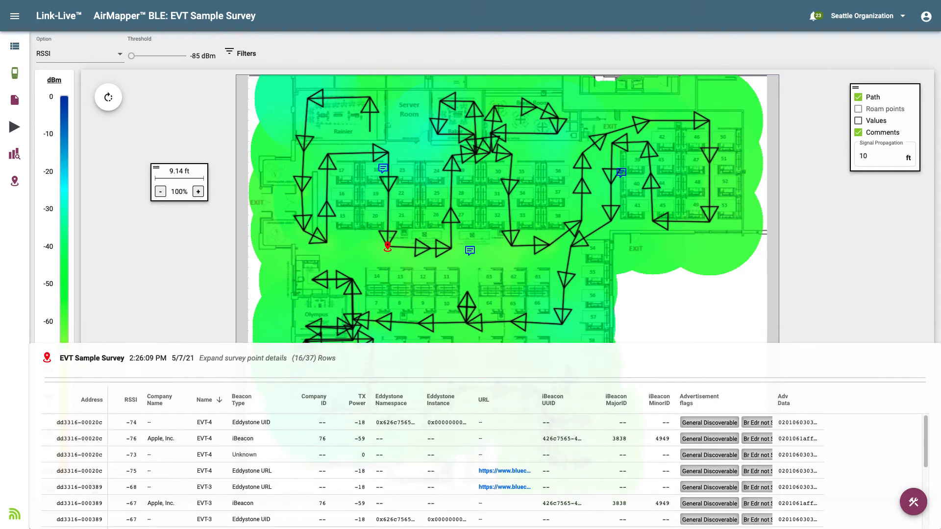
pyautogui.click(105, 527)
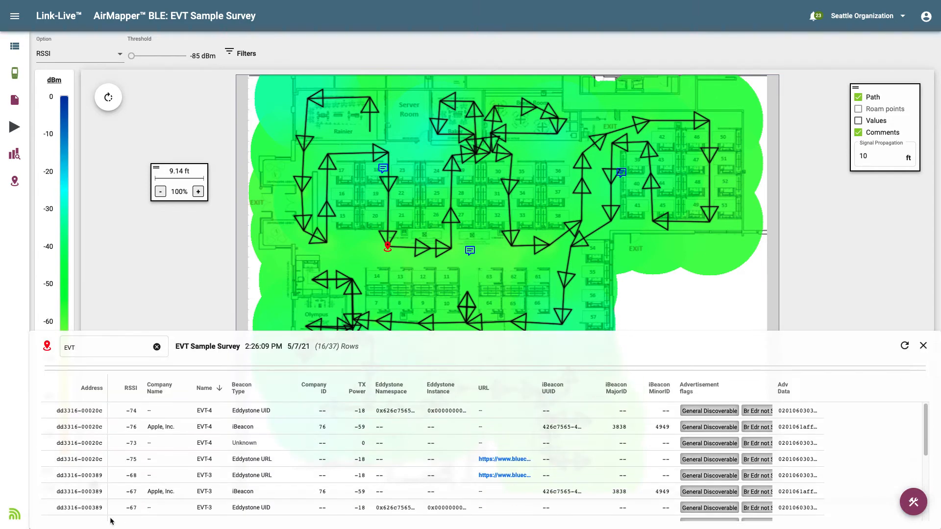
pyautogui.scroll(-5, 197, 471)
pyautogui.scroll(-1, 197, 471)
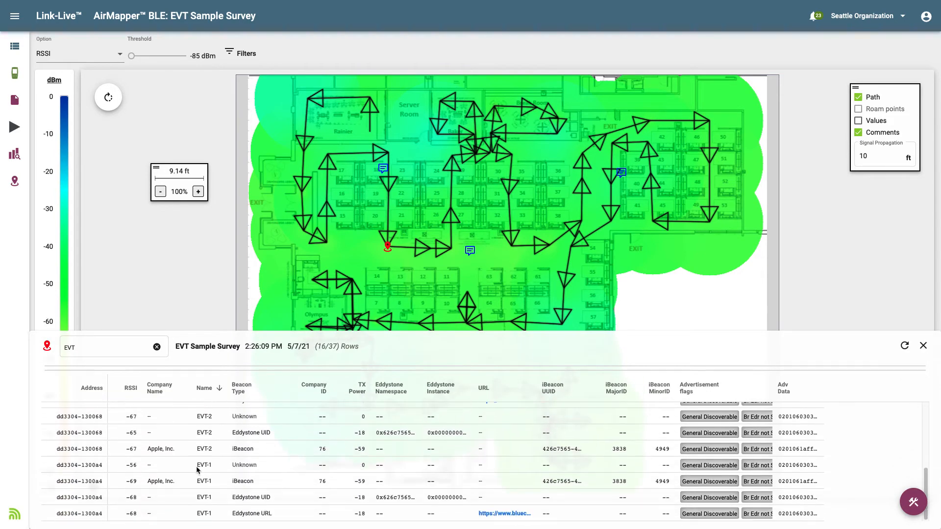
pyautogui.scroll(6, 197, 470)
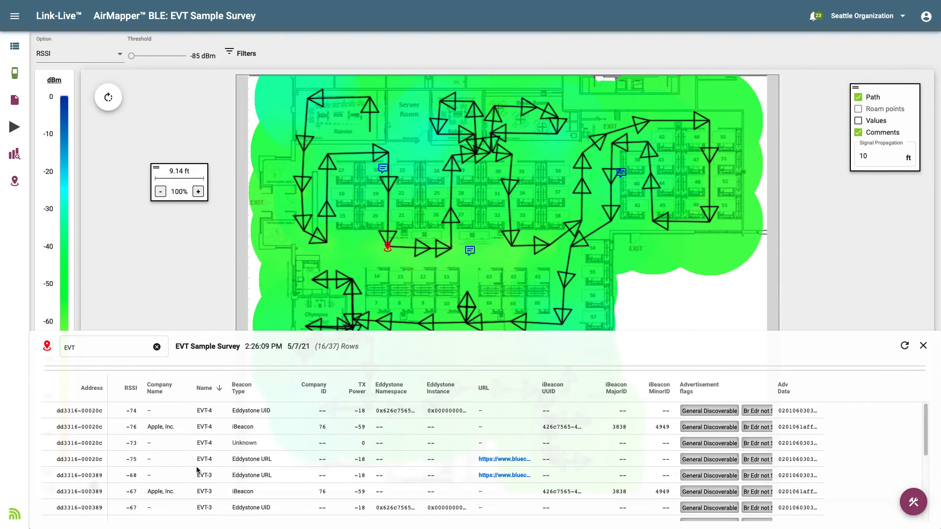
pyautogui.click(157, 347)
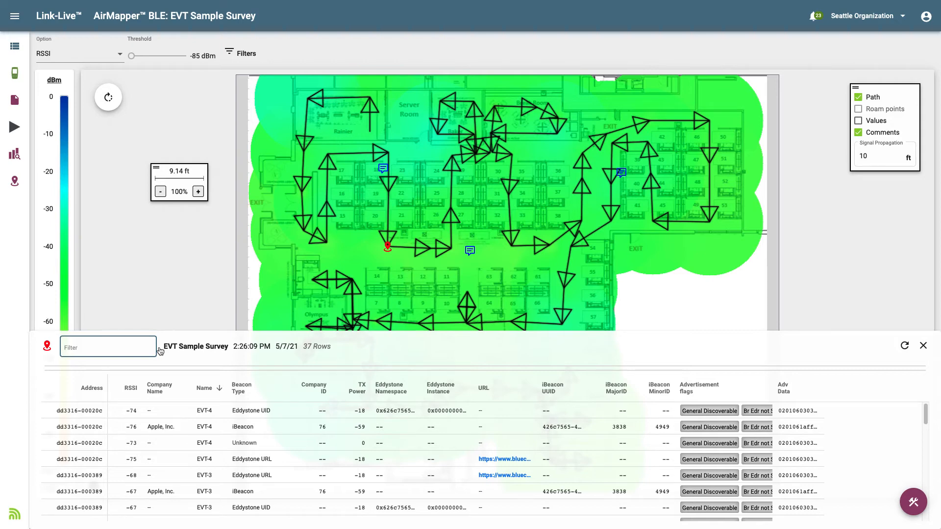
pyautogui.click(922, 346)
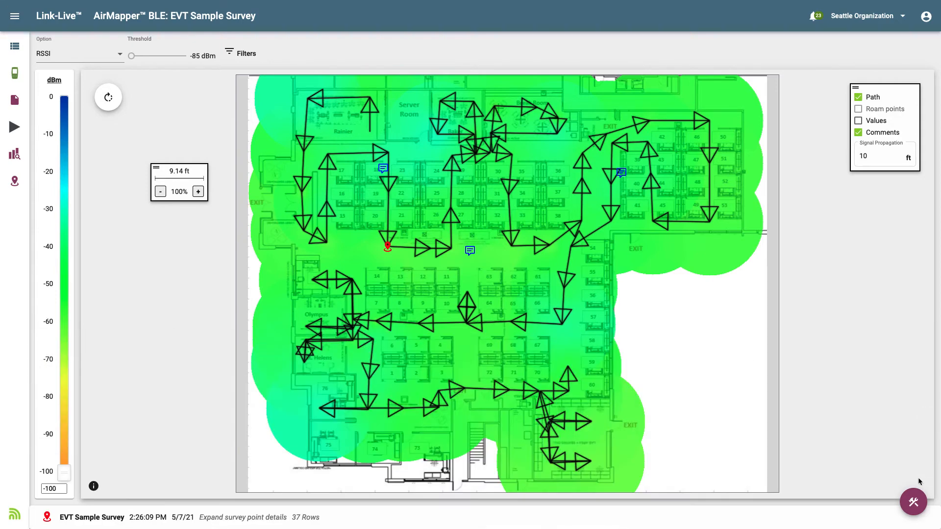
# Step: Save the current heatmap settings as a template titled RSSI, and apply the saved BLE Location template to the heatmap
pyautogui.click(914, 501)
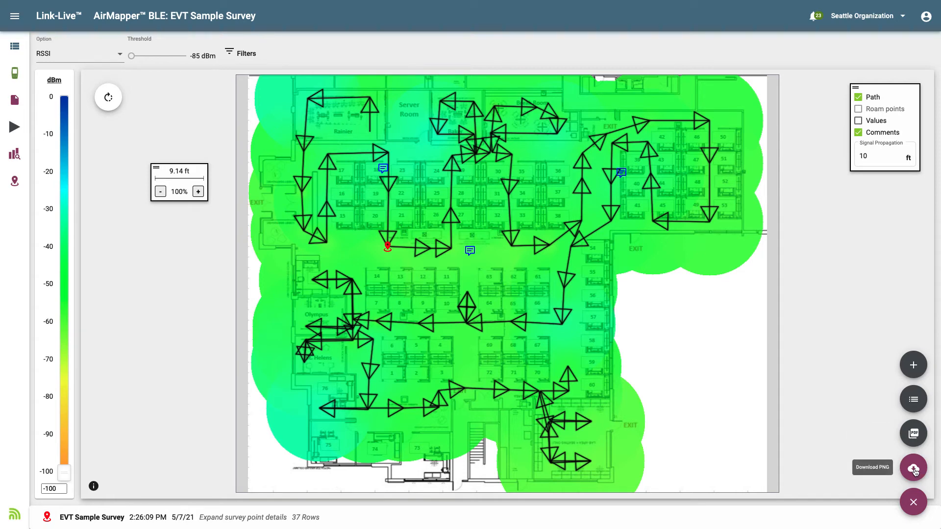
pyautogui.click(906, 366)
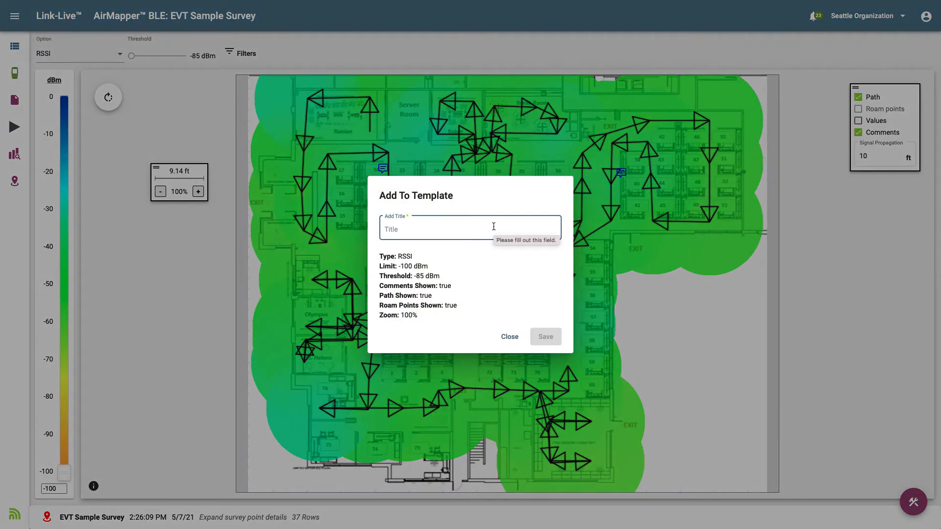
pyautogui.write('R')
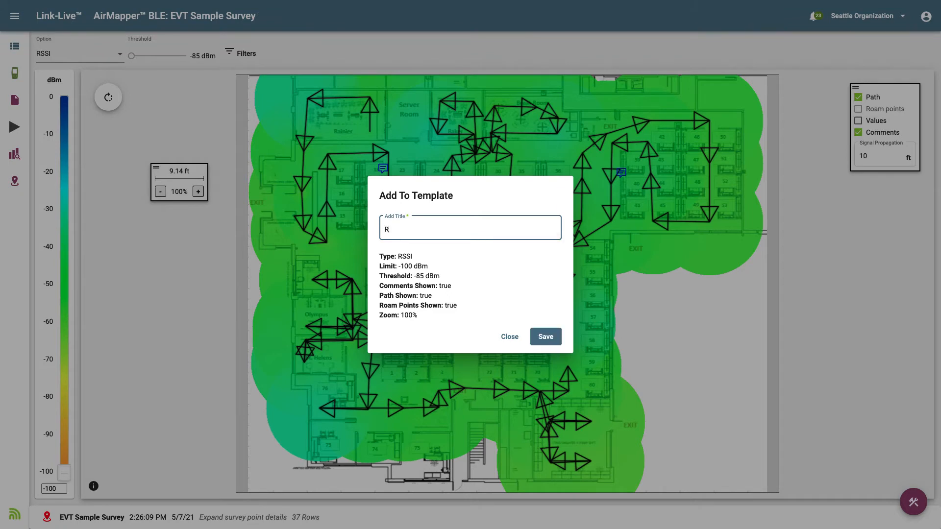
pyautogui.write('S')
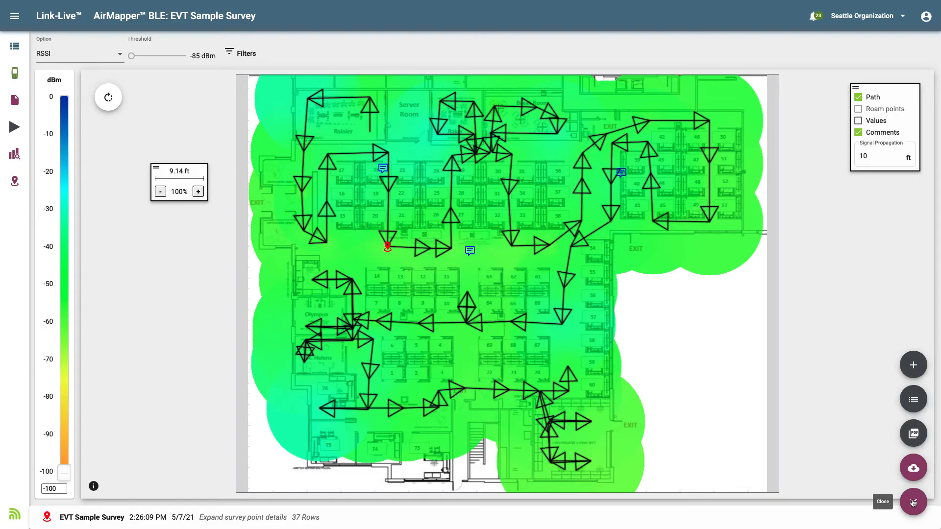
pyautogui.click(914, 397)
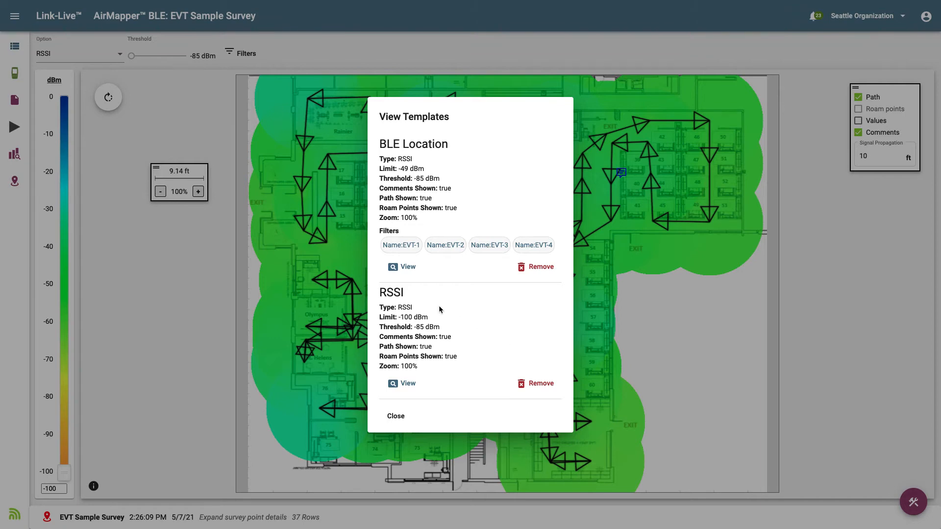
pyautogui.click(411, 267)
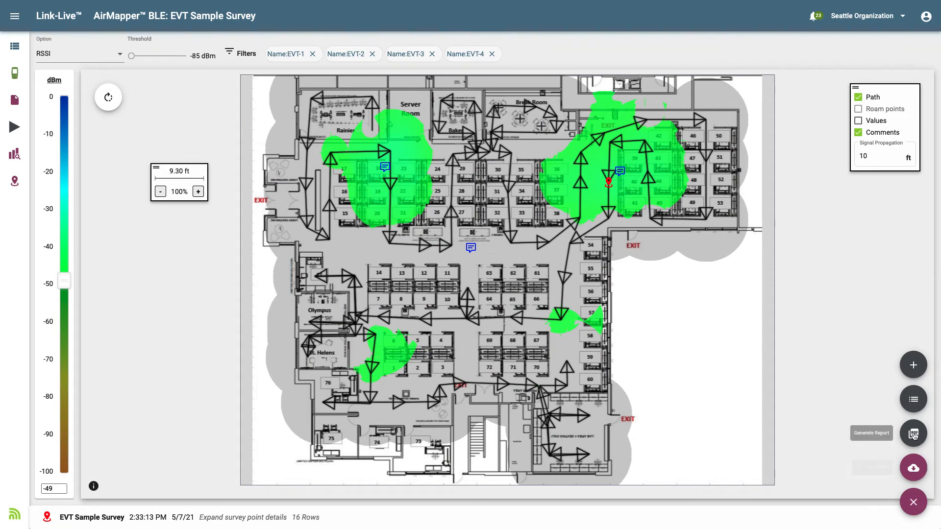
# Step: Start a report titled EVT Sample Survey Report with the selected-logo option off, and continue to template selection
pyautogui.click(914, 433)
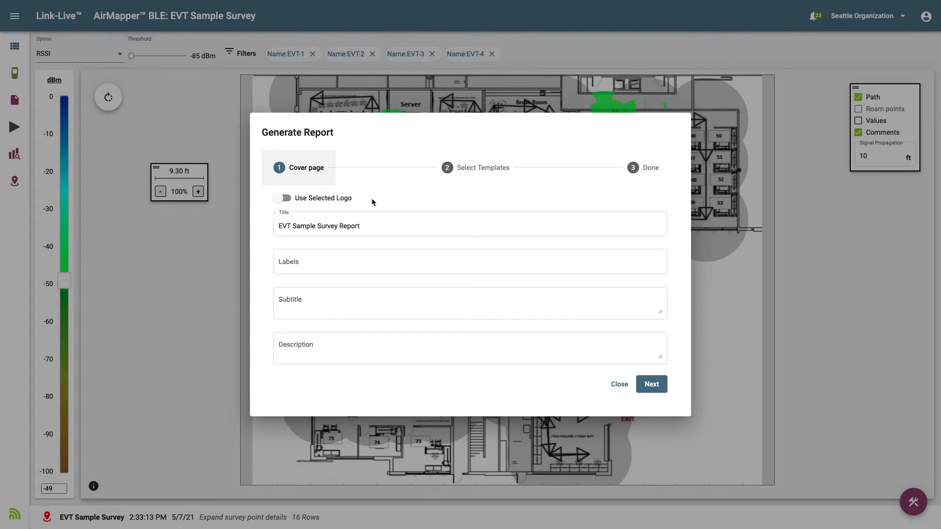
pyautogui.click(283, 199)
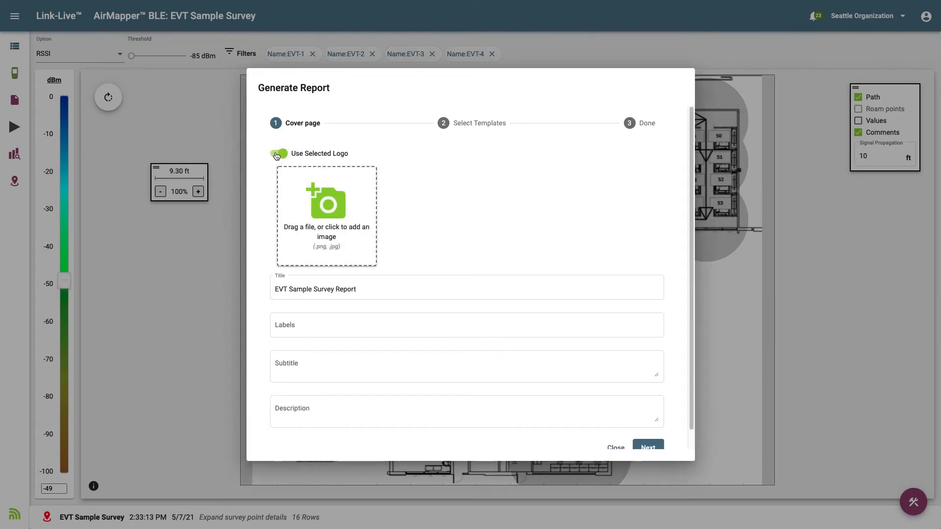
pyautogui.click(277, 155)
pyautogui.click(336, 231)
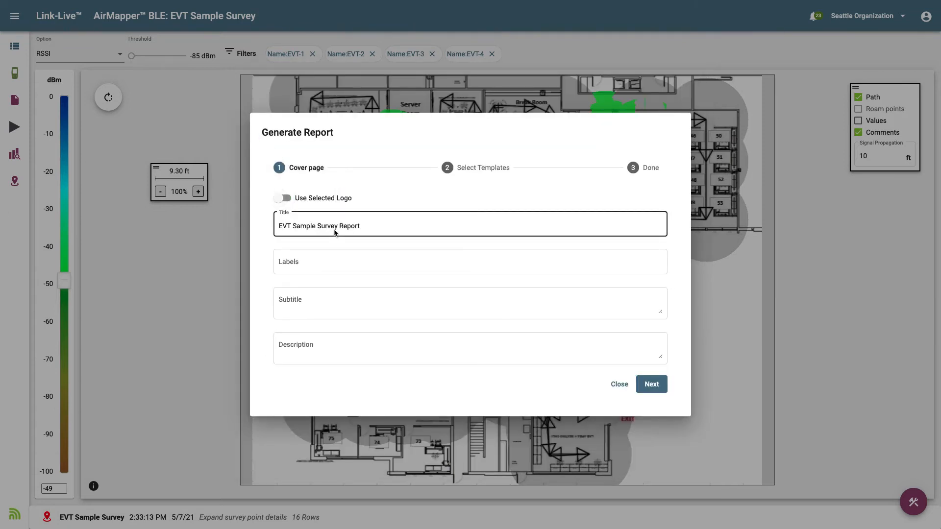
pyautogui.click(340, 264)
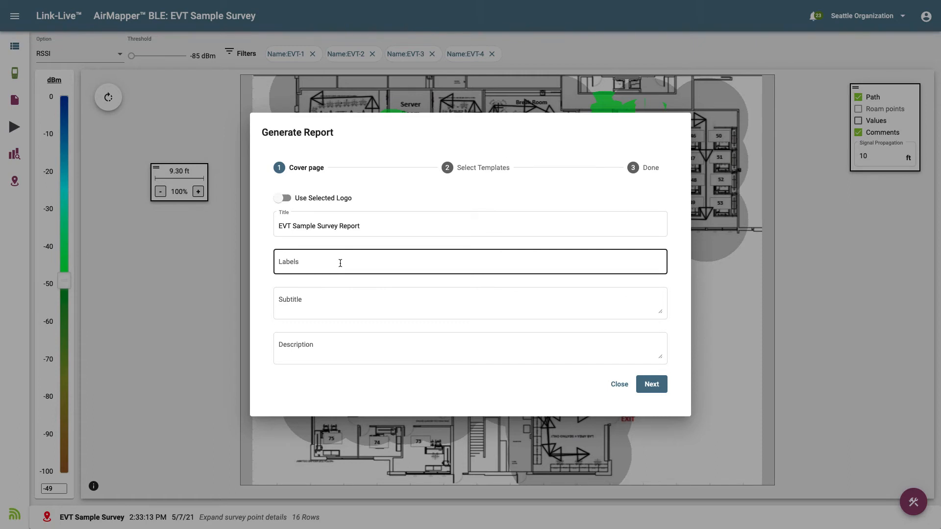
pyautogui.click(350, 300)
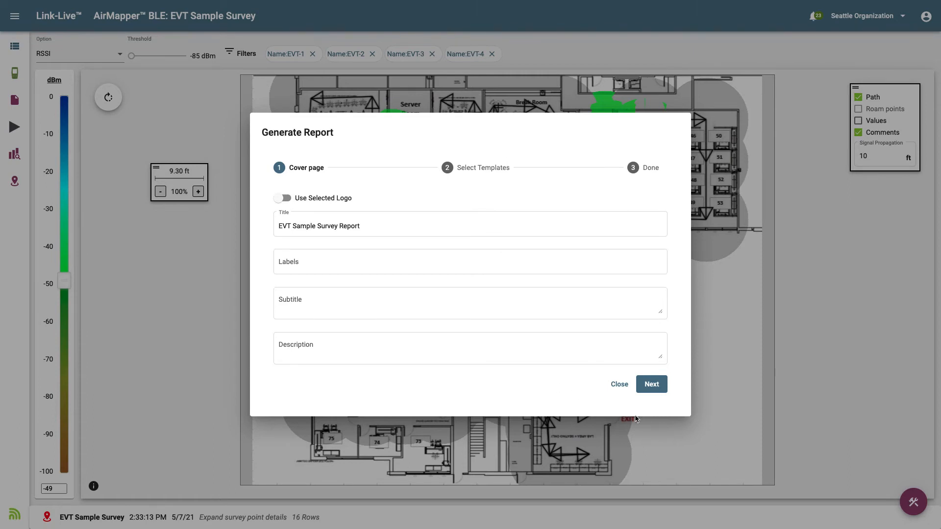
pyautogui.click(650, 386)
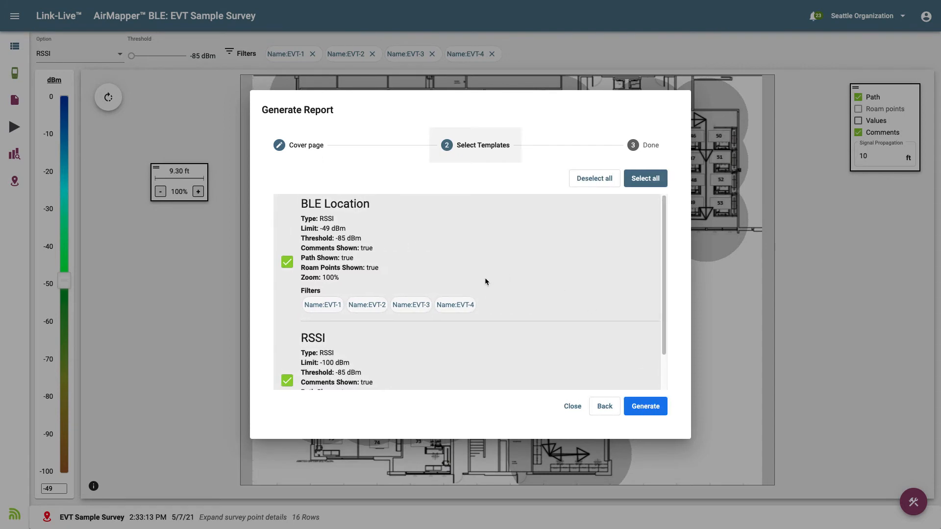
# Step: Exclude the RSSI template, generate the report with only the BLE Location template, and finish the report dialog
pyautogui.click(287, 380)
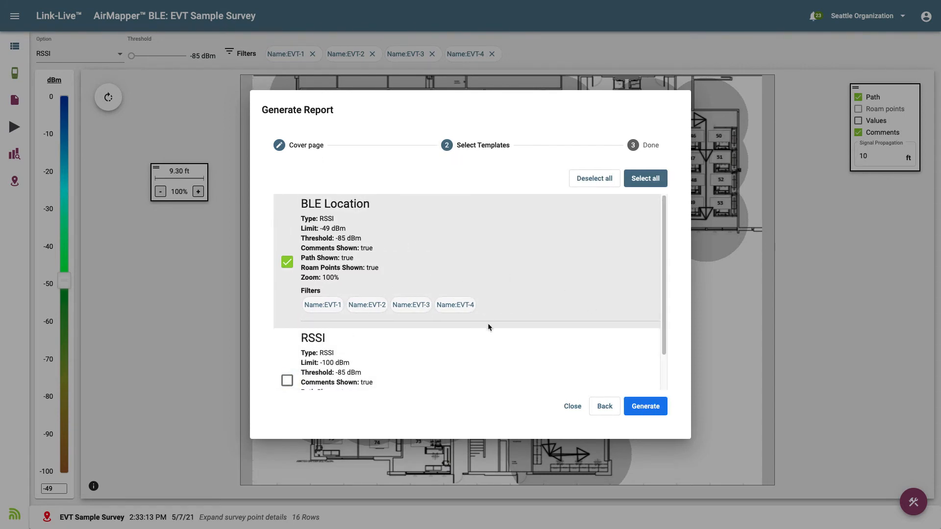
pyautogui.scroll(-1, 488, 327)
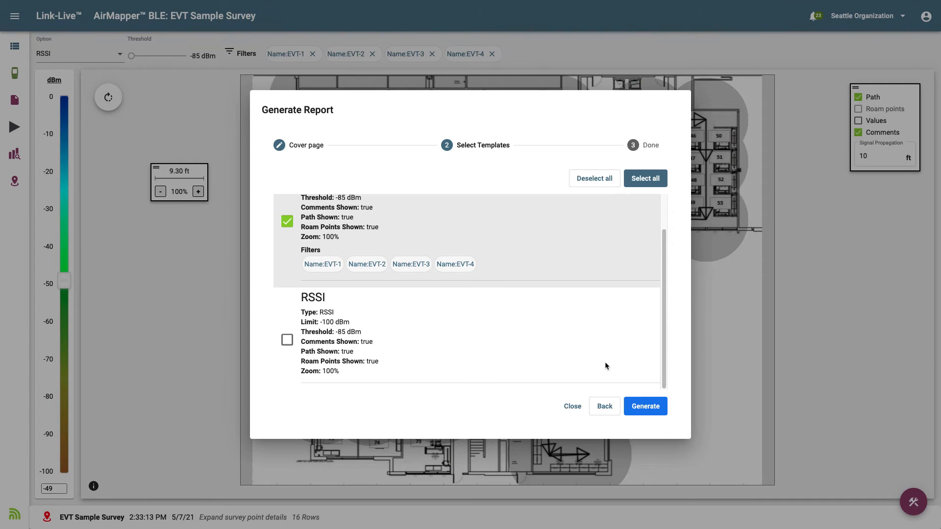
pyautogui.click(658, 410)
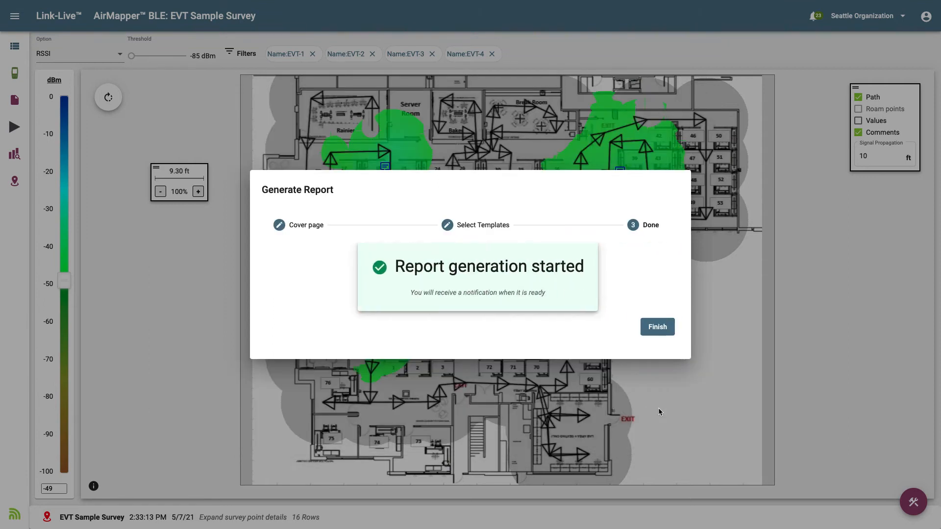
pyautogui.click(649, 327)
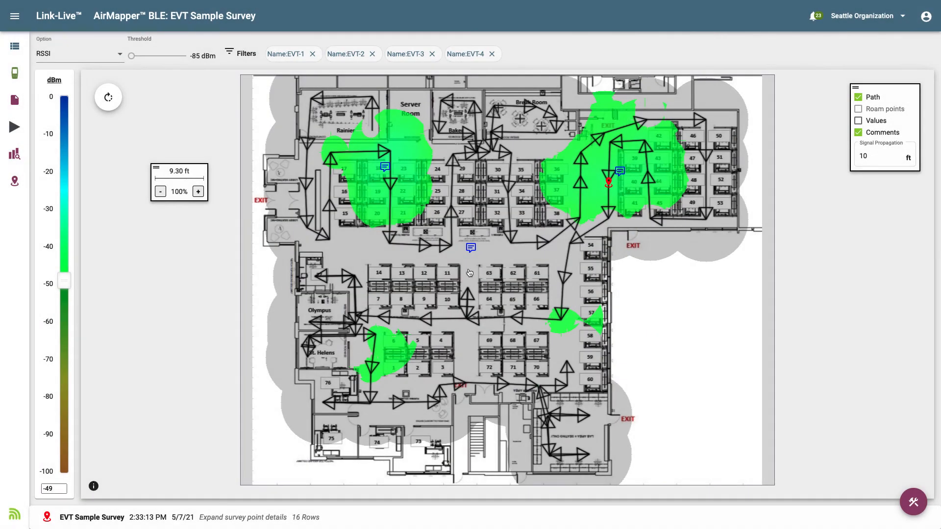
# Step: Download the heatmap filtered to EVT-1 through EVT-4 as a PNG image
pyautogui.click(15, 102)
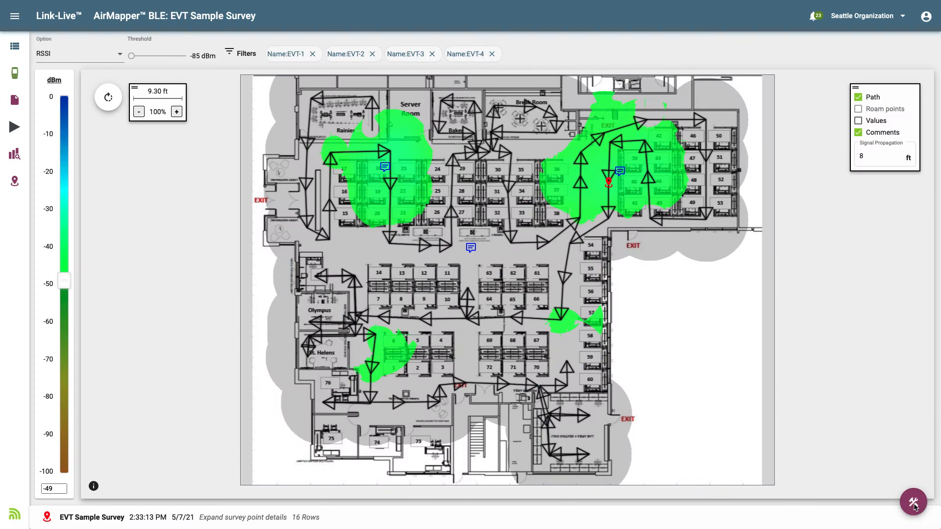
pyautogui.click(914, 505)
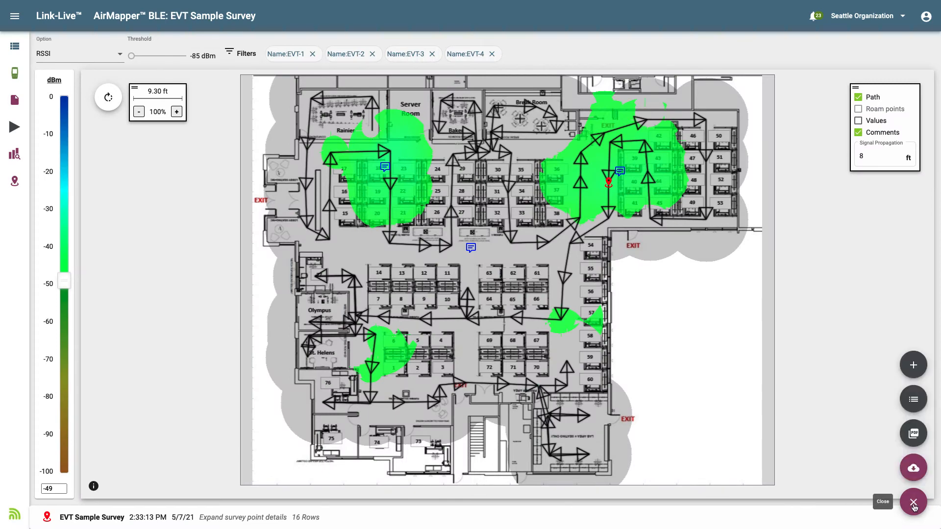
pyautogui.click(914, 468)
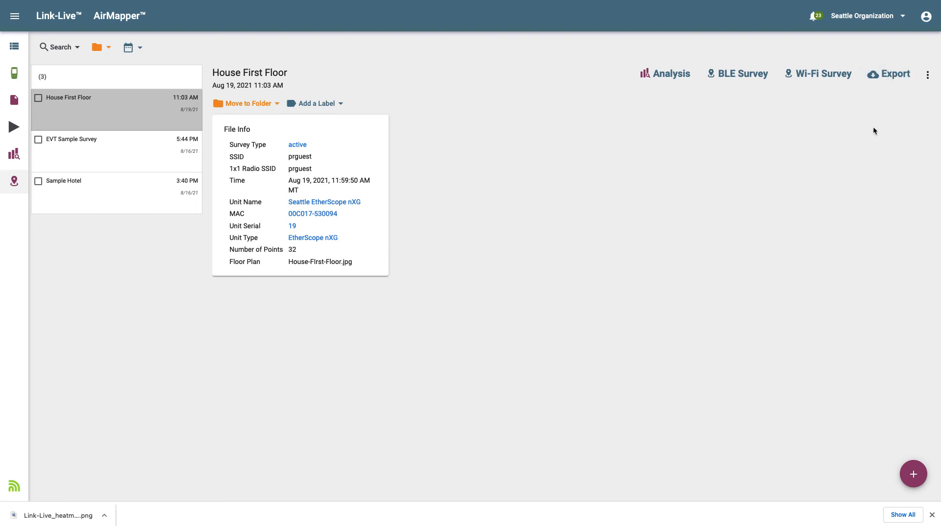
# Step: Export the House First Floor survey from the AirMapper survey list
pyautogui.click(887, 77)
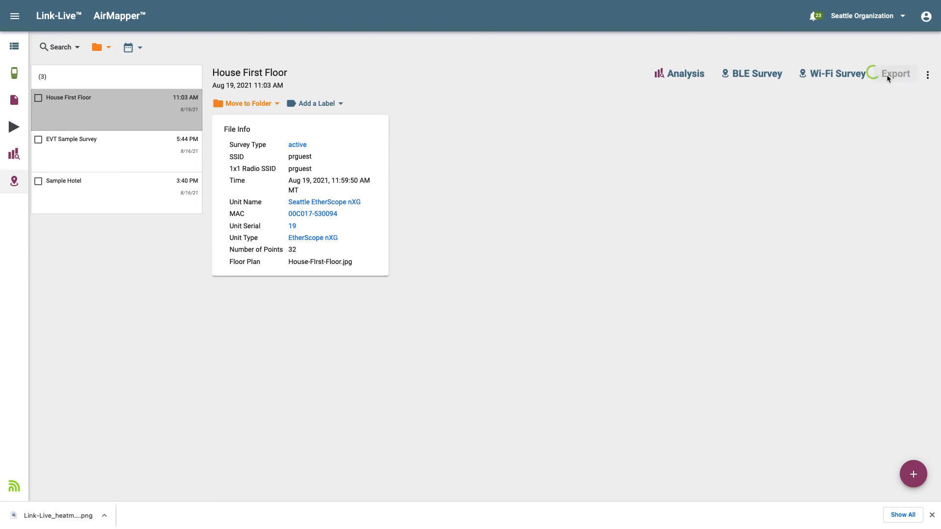